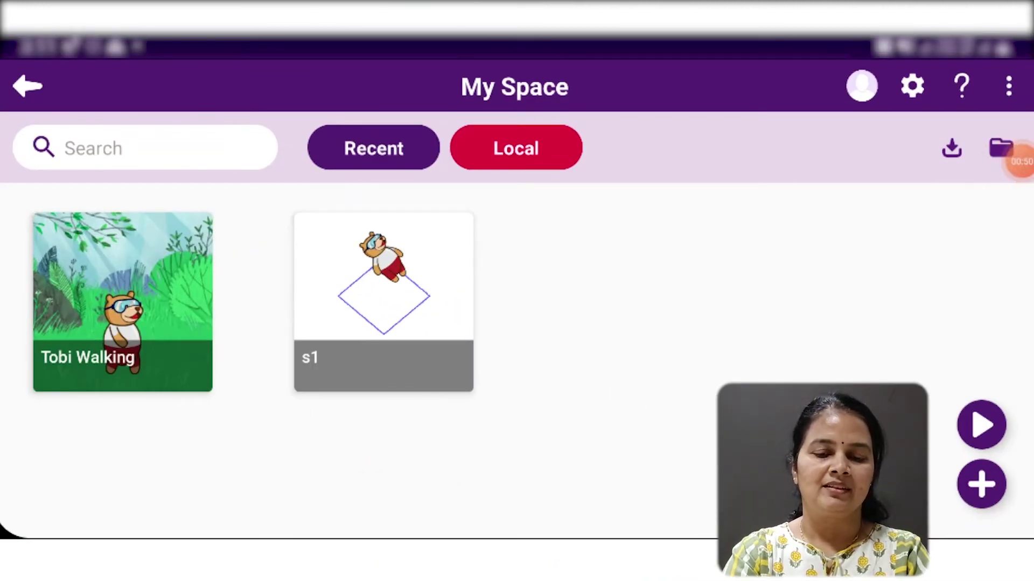
Create a new project and begin its script with a when flag clicked event block
{"action": "left_click", "coordinate": [981, 483]}
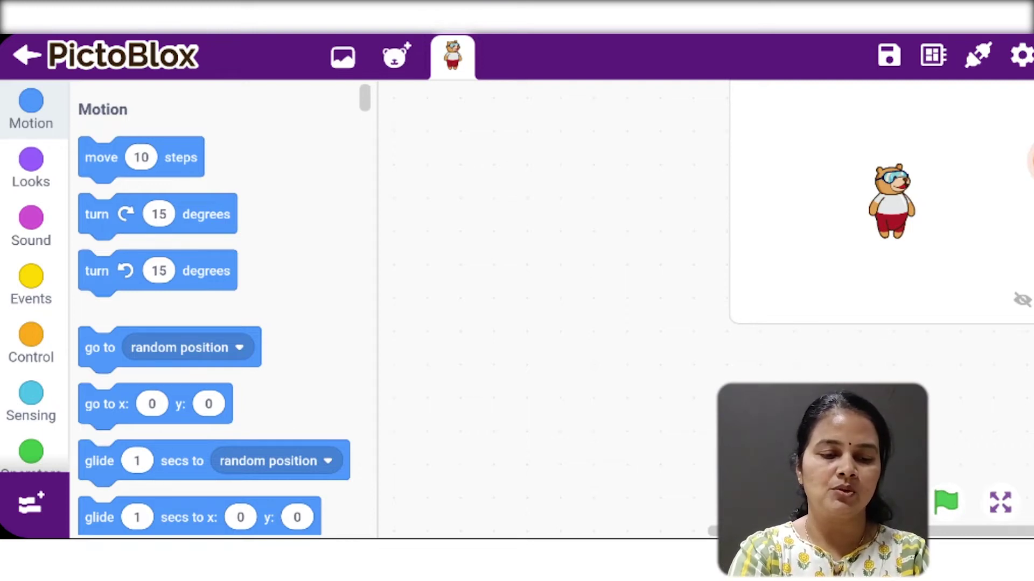
{"action": "left_click", "coordinate": [30, 284]}
{"action": "mouse_move", "coordinate": [138, 161]}
{"action": "left_mouse_down"}
{"action": "mouse_move", "coordinate": [313, 142]}
{"action": "mouse_move", "coordinate": [537, 179]}
{"action": "left_mouse_up"}
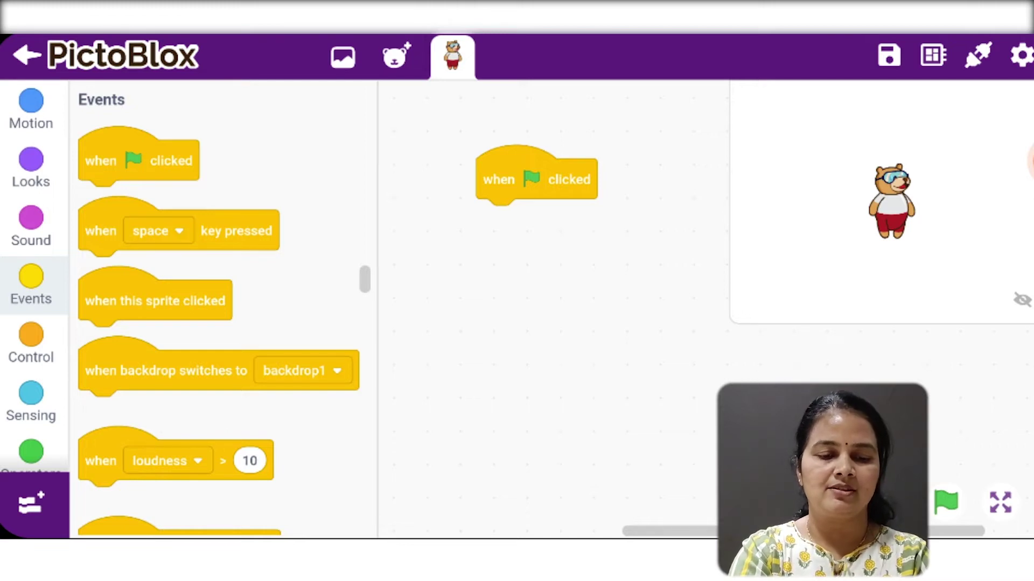
{"action": "left_click", "coordinate": [31, 505]}
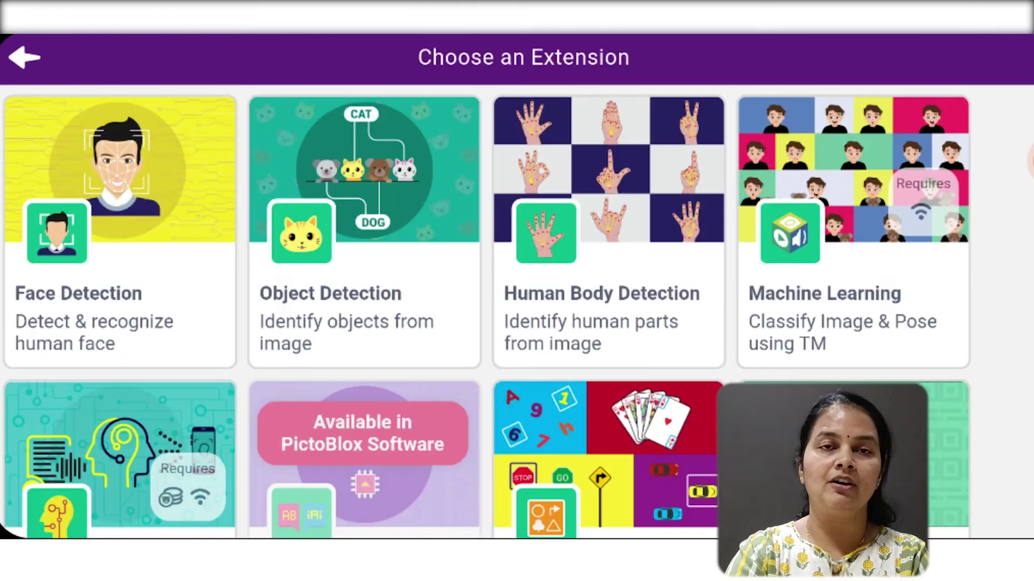
{"action": "scroll", "coordinate": [505, 382], "scroll_direction": "down", "scroll_amount": 4}
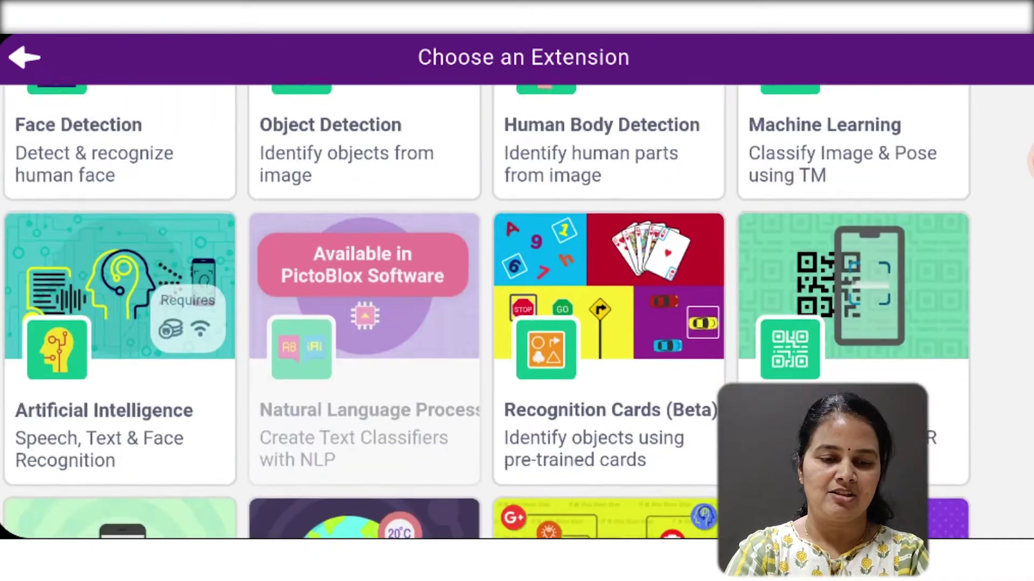
{"action": "scroll", "coordinate": [505, 243], "scroll_direction": "down", "scroll_amount": 3}
{"action": "scroll", "coordinate": [504, 242], "scroll_direction": "down", "scroll_amount": 3}
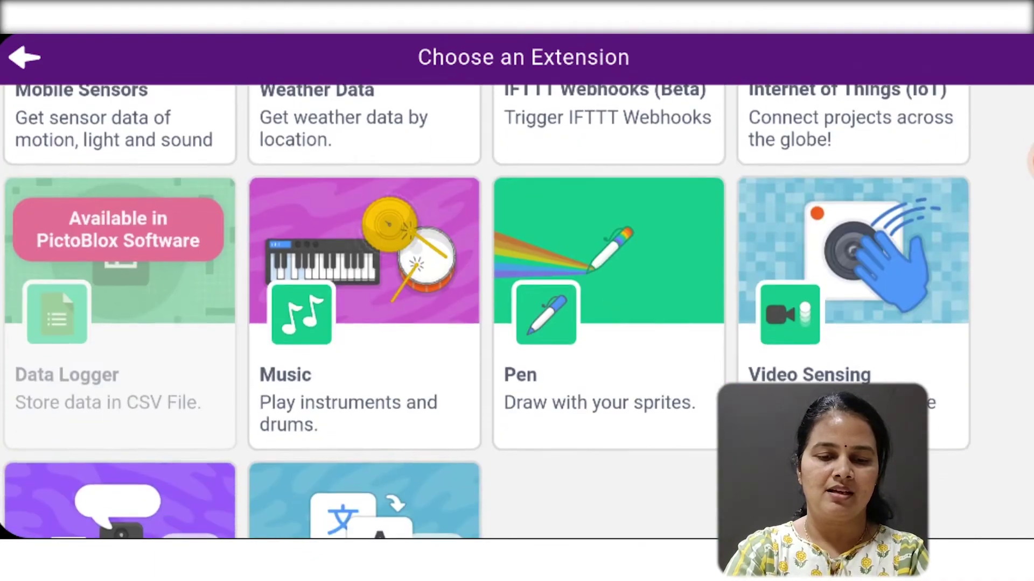
Add the Pen extension from the extension gallery
{"action": "left_click", "coordinate": [607, 311]}
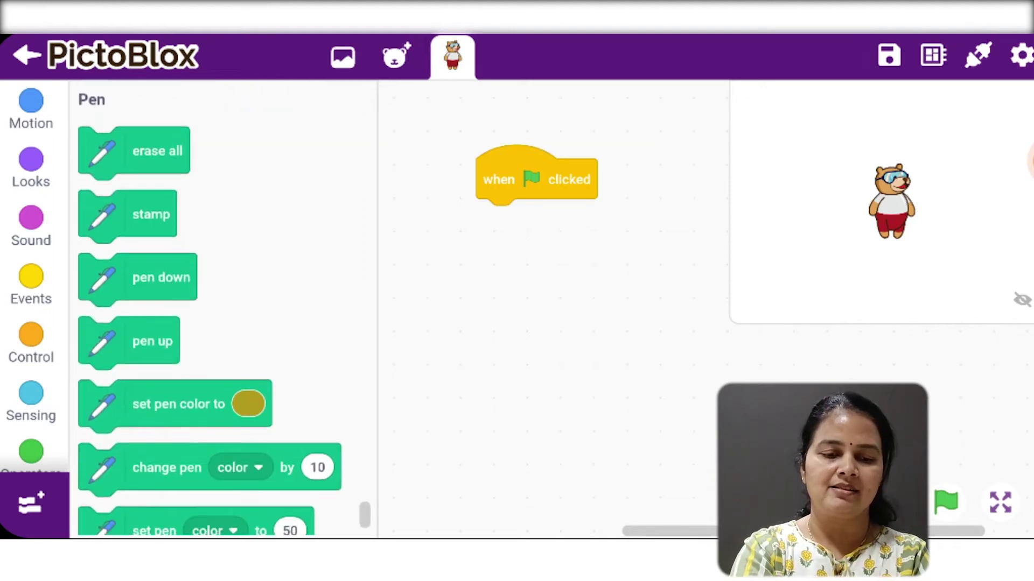
Stack erase all, pen up and go to x: 0 y: 0 under the flag event
{"action": "left_click_drag", "start_coordinate": [134, 151], "coordinate": [533, 226]}
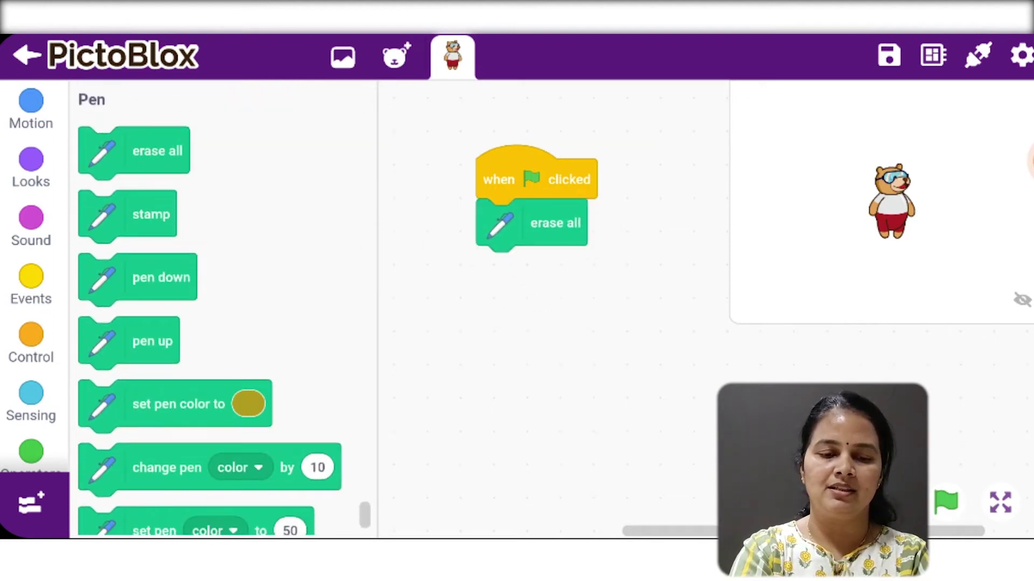
{"action": "left_click_drag", "start_coordinate": [129, 340], "coordinate": [525, 271]}
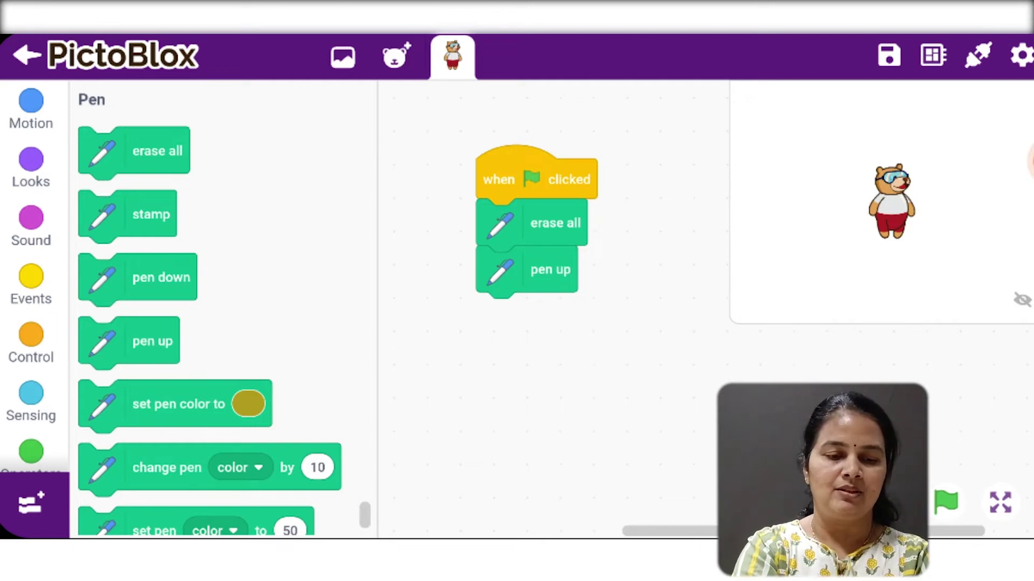
{"action": "left_click", "coordinate": [30, 109]}
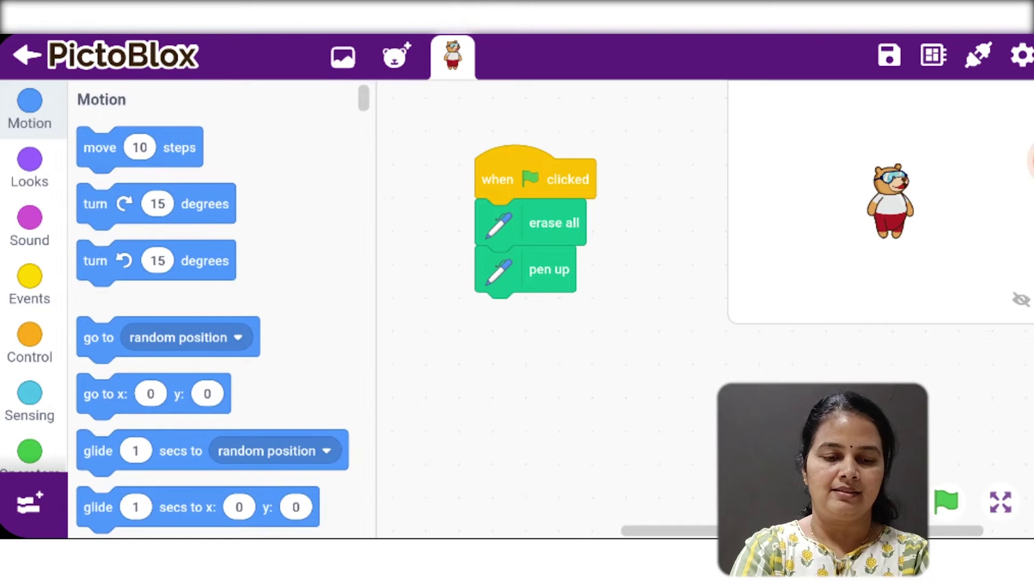
{"action": "left_click_drag", "start_coordinate": [105, 394], "coordinate": [505, 314]}
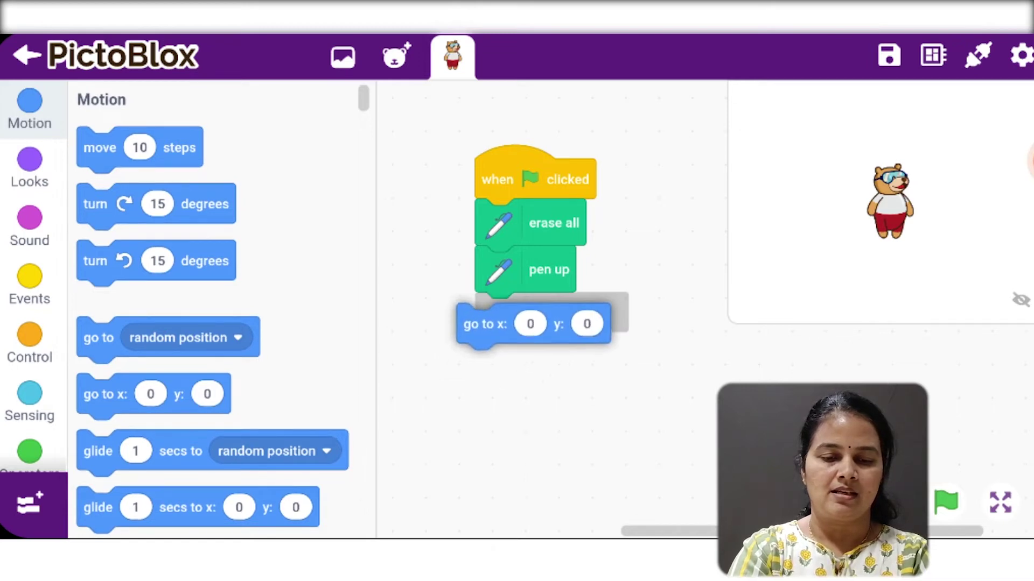
{"action": "scroll", "coordinate": [210, 324], "scroll_direction": "down", "scroll_amount": 3}
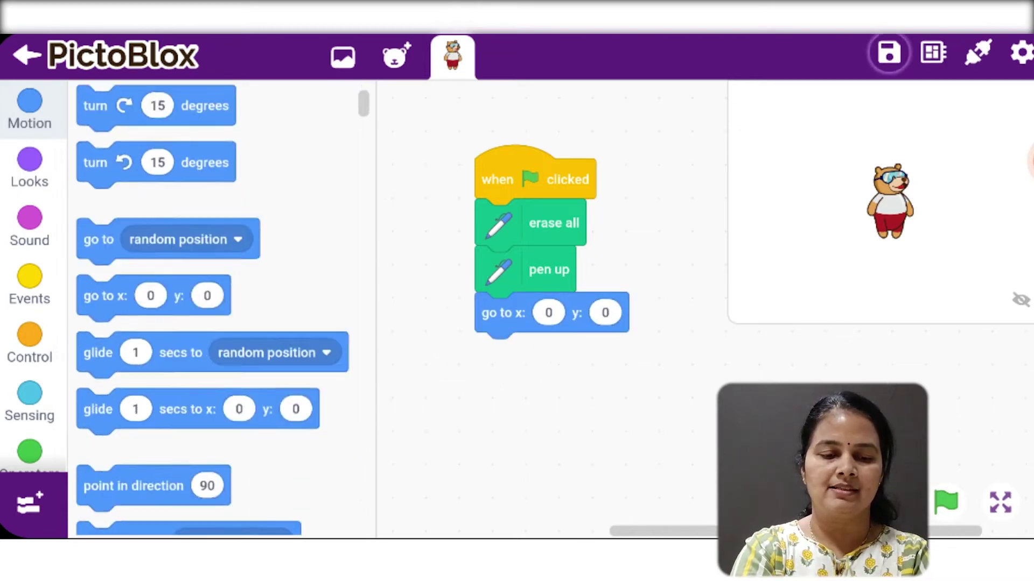
{"action": "left_click_drag", "start_coordinate": [134, 447], "coordinate": [533, 353]}
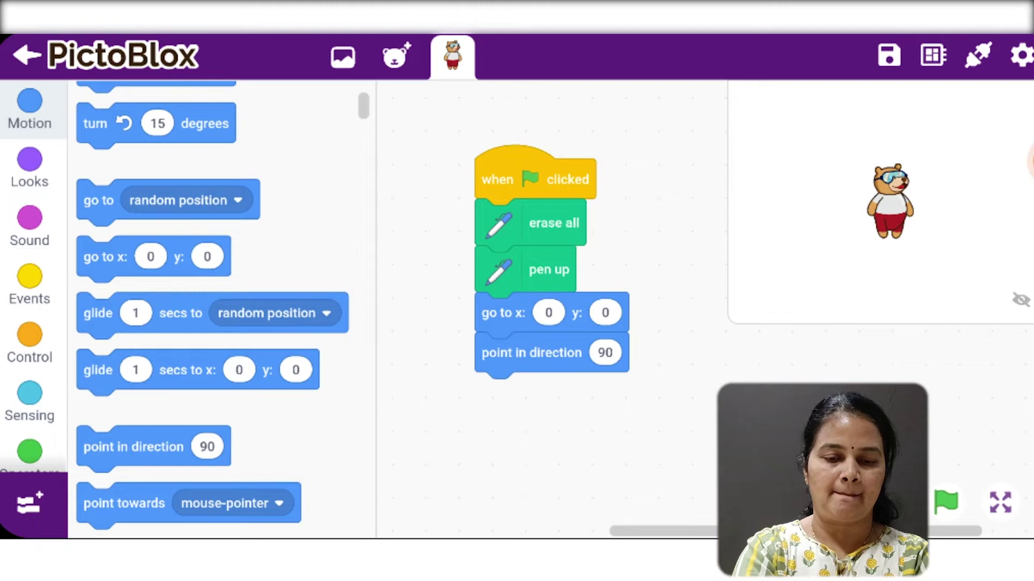
{"action": "scroll", "coordinate": [32, 284], "scroll_direction": "down", "scroll_amount": 2}
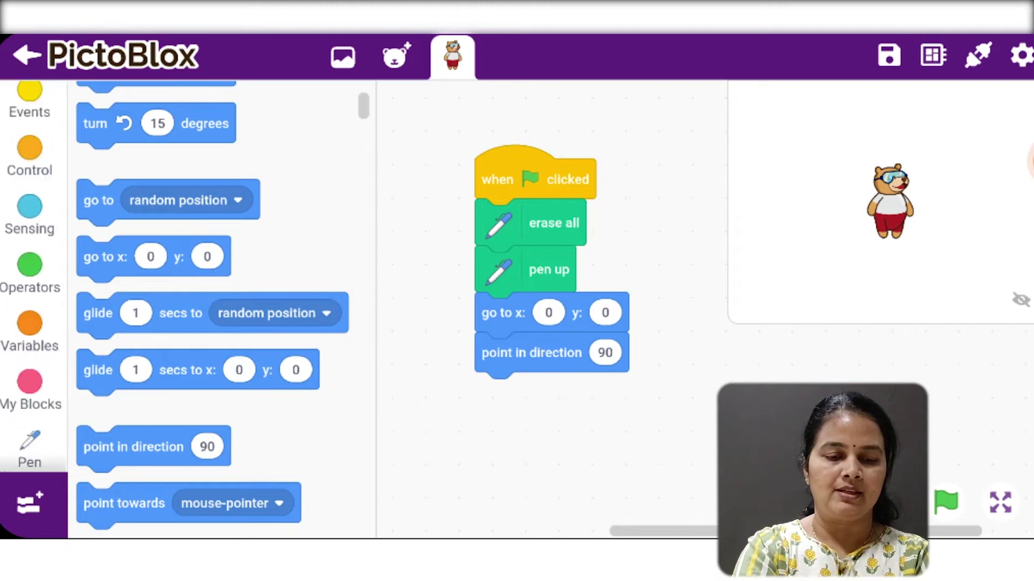
Continue the script with pen down and a move steps block at the end
{"action": "left_click", "coordinate": [30, 223]}
{"action": "left_click", "coordinate": [29, 445]}
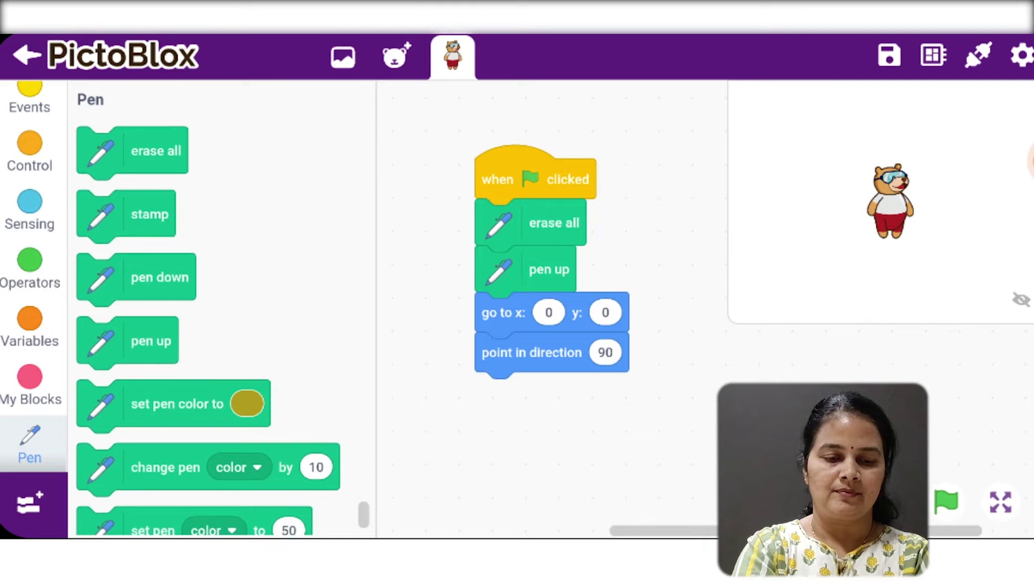
{"action": "left_click_drag", "start_coordinate": [136, 277], "coordinate": [534, 404]}
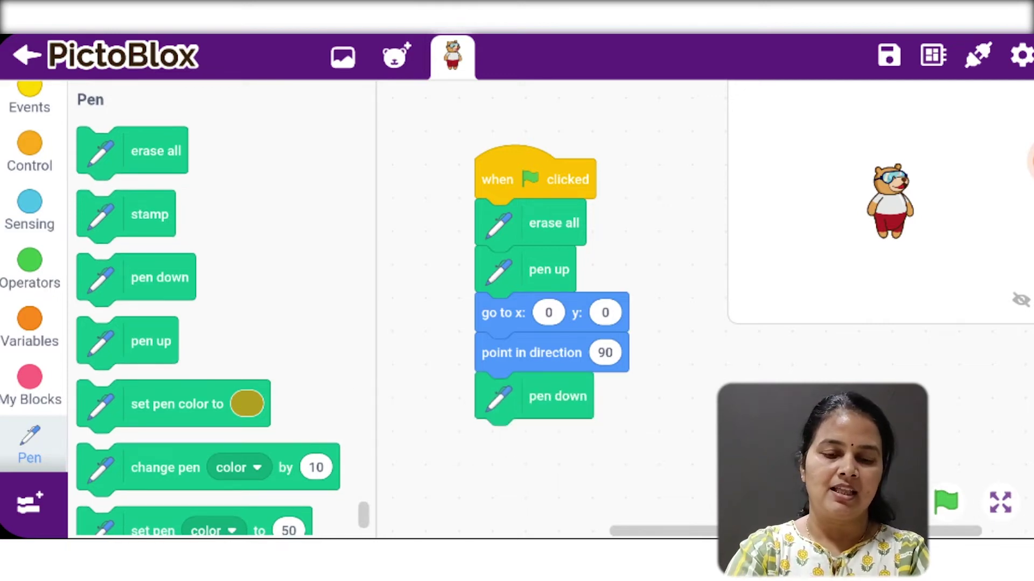
{"action": "left_click_drag", "start_coordinate": [646, 444], "coordinate": [686, 330]}
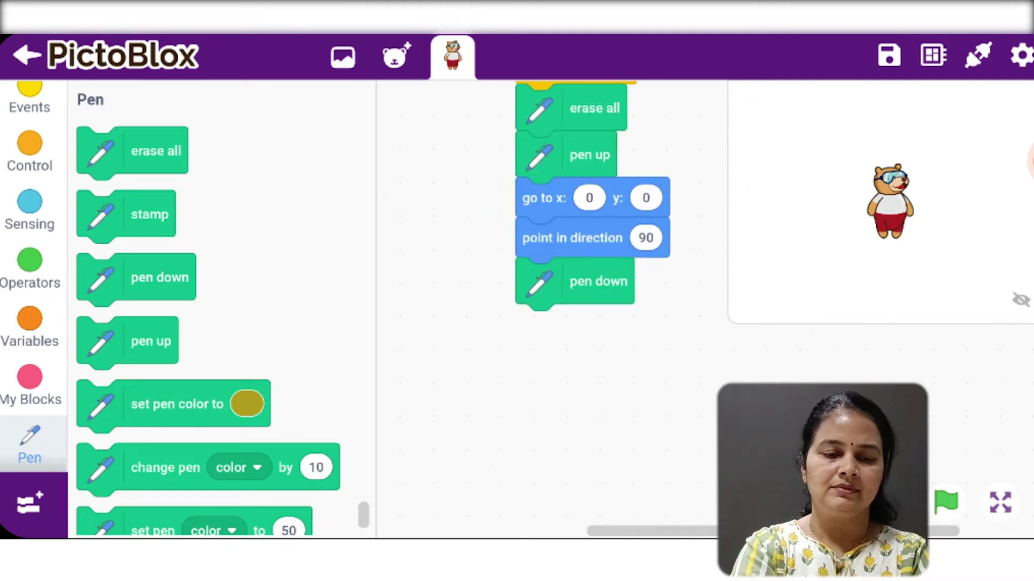
{"action": "scroll", "coordinate": [29, 283], "scroll_direction": "up", "scroll_amount": 2}
{"action": "left_click", "coordinate": [29, 105]}
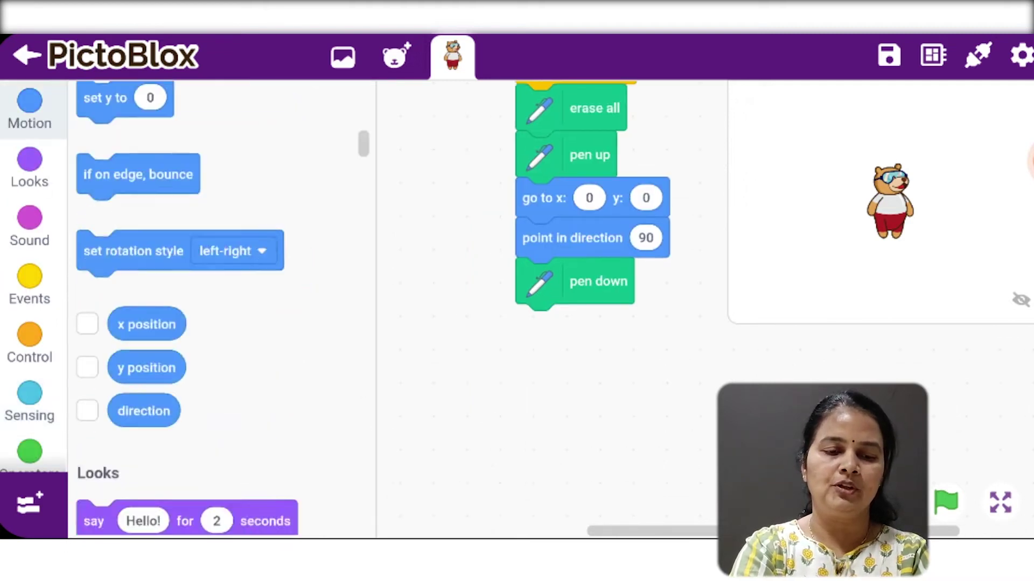
{"action": "mouse_move", "coordinate": [105, 144]}
{"action": "left_mouse_down"}
{"action": "mouse_move", "coordinate": [566, 360]}
{"action": "mouse_move", "coordinate": [566, 339]}
{"action": "left_mouse_up"}
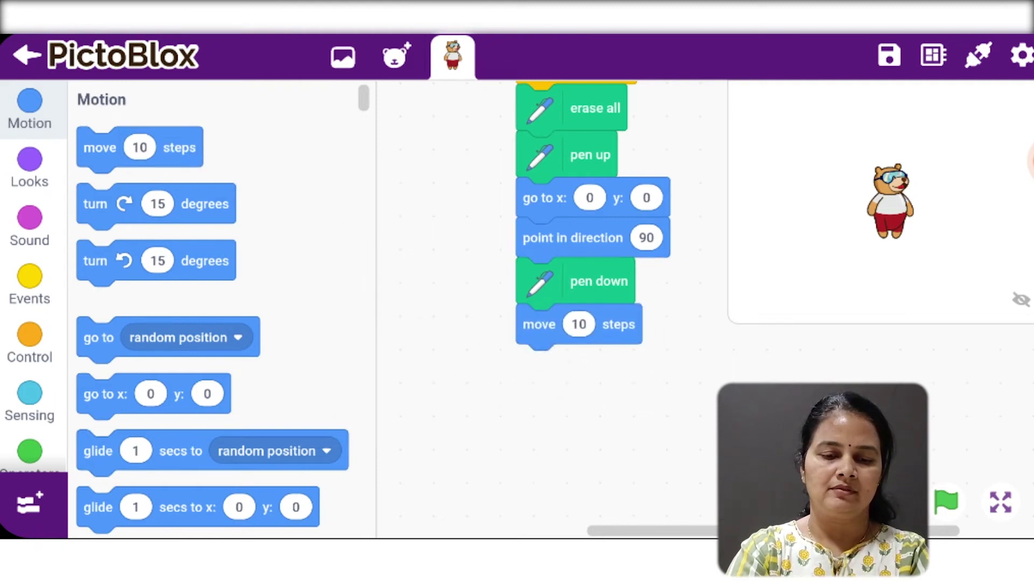
Set the move block to 100 steps and attach a turn degrees block below it
{"action": "left_click", "coordinate": [579, 324]}
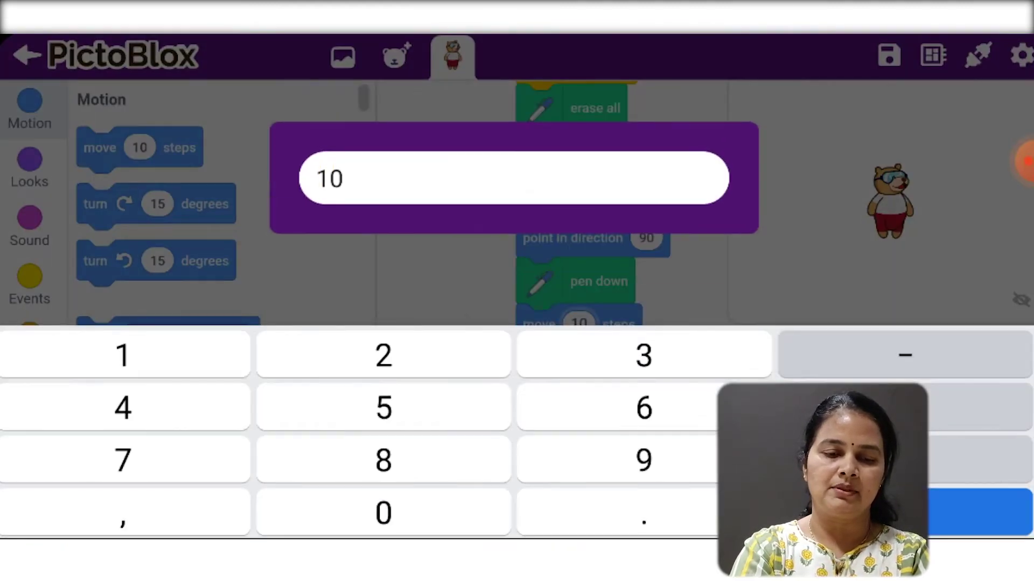
{"action": "left_click", "coordinate": [383, 515]}
{"action": "type", "text": "0"}
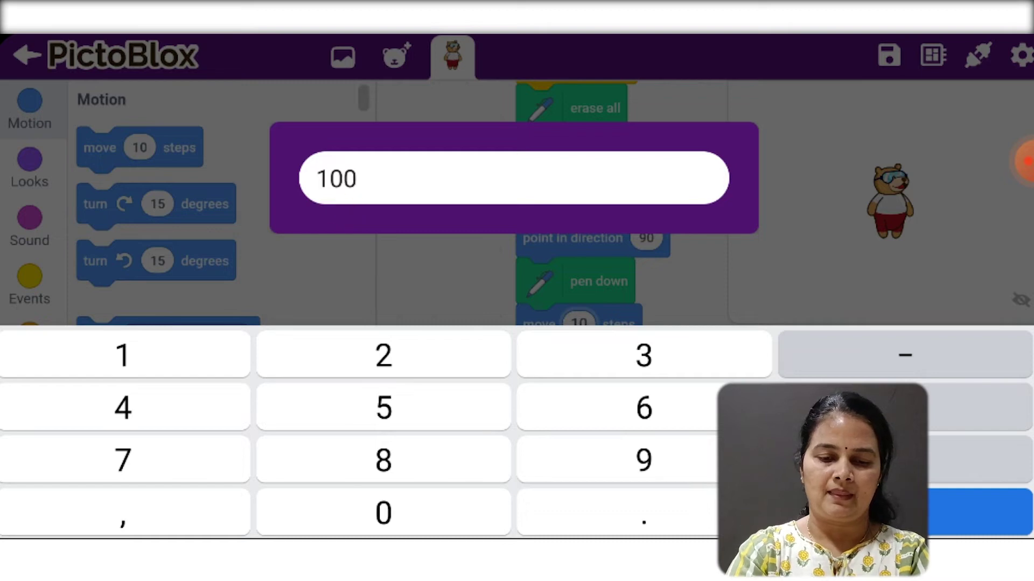
{"action": "left_click", "coordinate": [453, 404]}
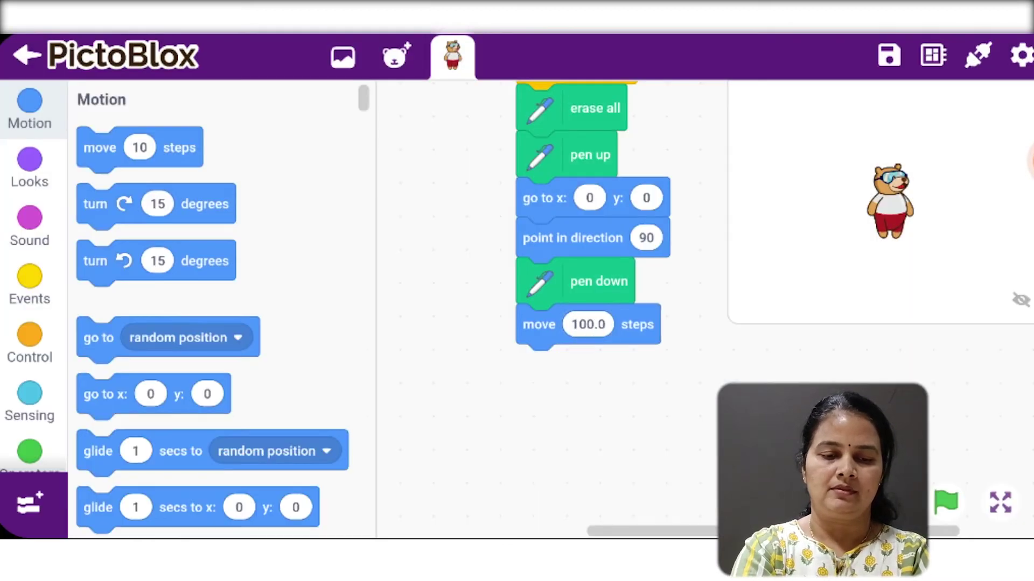
{"action": "left_click_drag", "start_coordinate": [157, 203], "coordinate": [581, 365]}
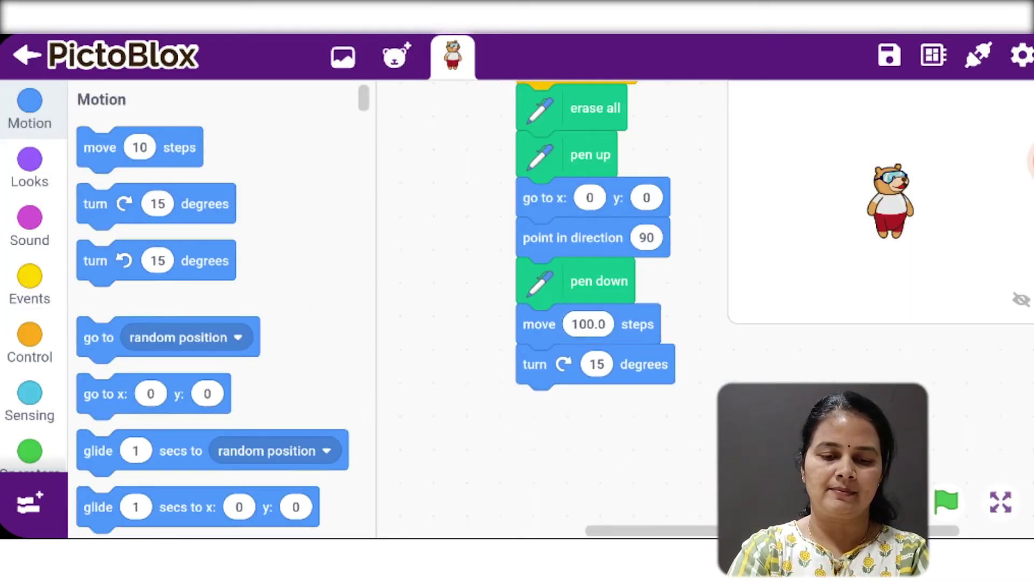
Change the turn block's amount from 15 to 90 degrees
{"action": "left_click", "coordinate": [596, 364]}
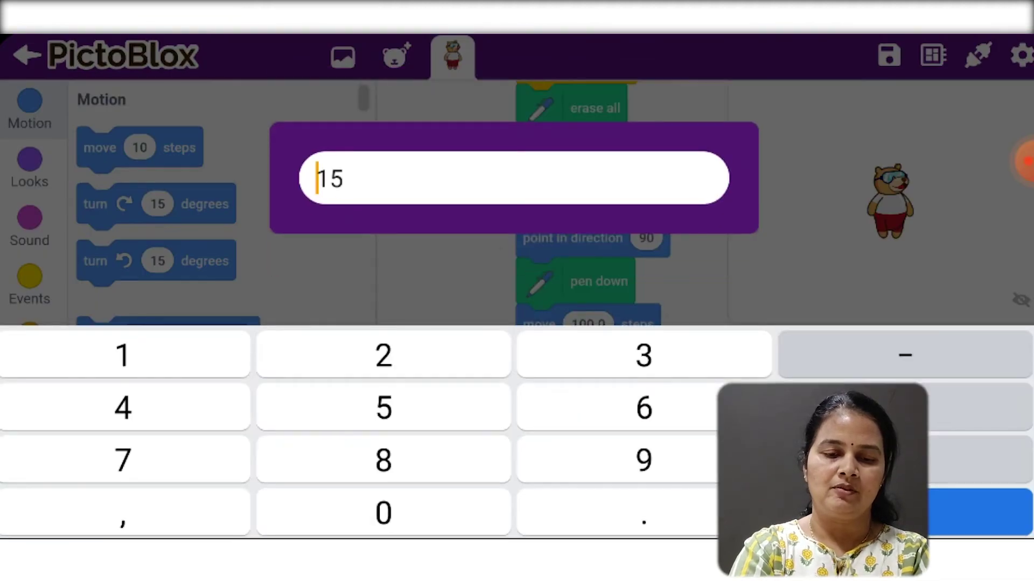
{"action": "left_click", "coordinate": [517, 179]}
{"action": "double_click", "coordinate": [979, 459]}
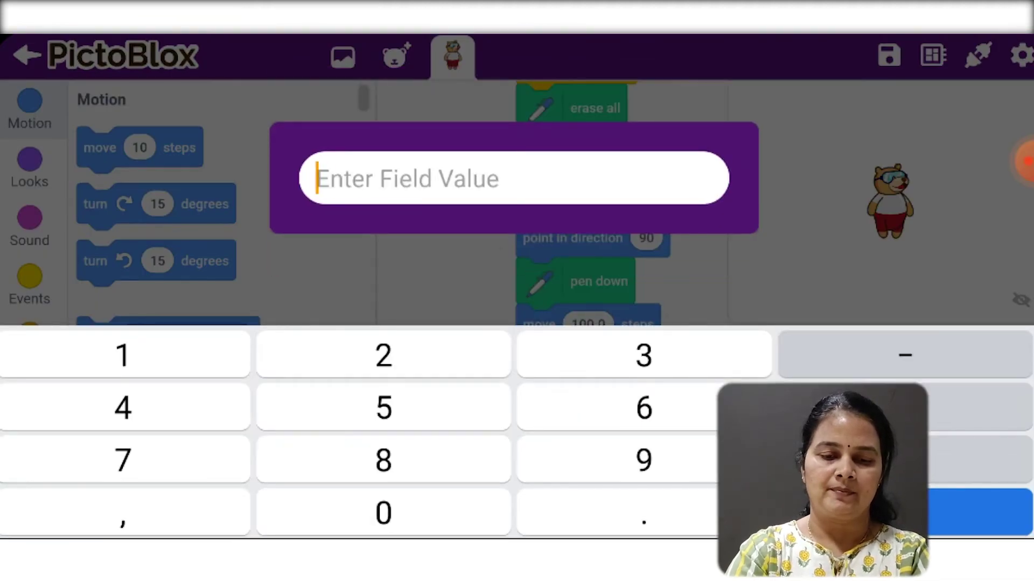
{"action": "left_click", "coordinate": [643, 460]}
{"action": "left_click", "coordinate": [383, 514]}
{"action": "left_click", "coordinate": [979, 514]}
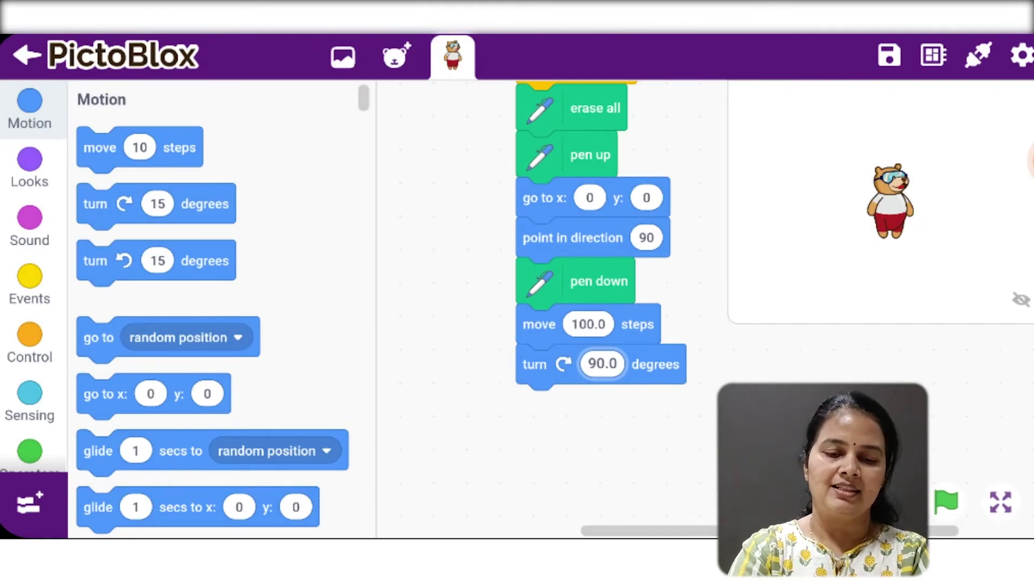
Duplicate the move 100 / turn 90 pair and attach the copy under the script
{"action": "right_click", "coordinate": [646, 325]}
{"action": "left_click", "coordinate": [717, 345]}
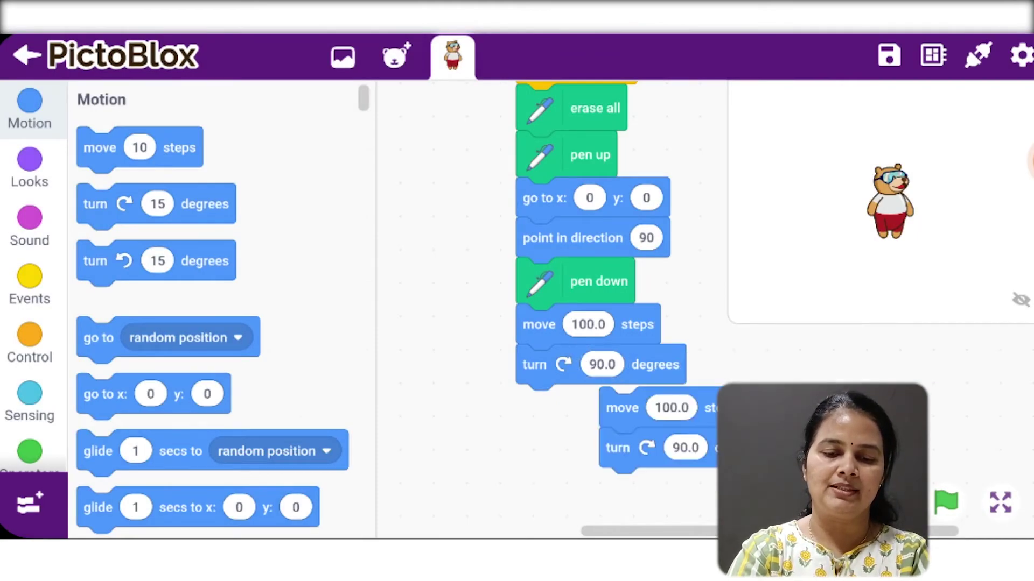
{"action": "left_click_drag", "start_coordinate": [621, 408], "coordinate": [540, 404]}
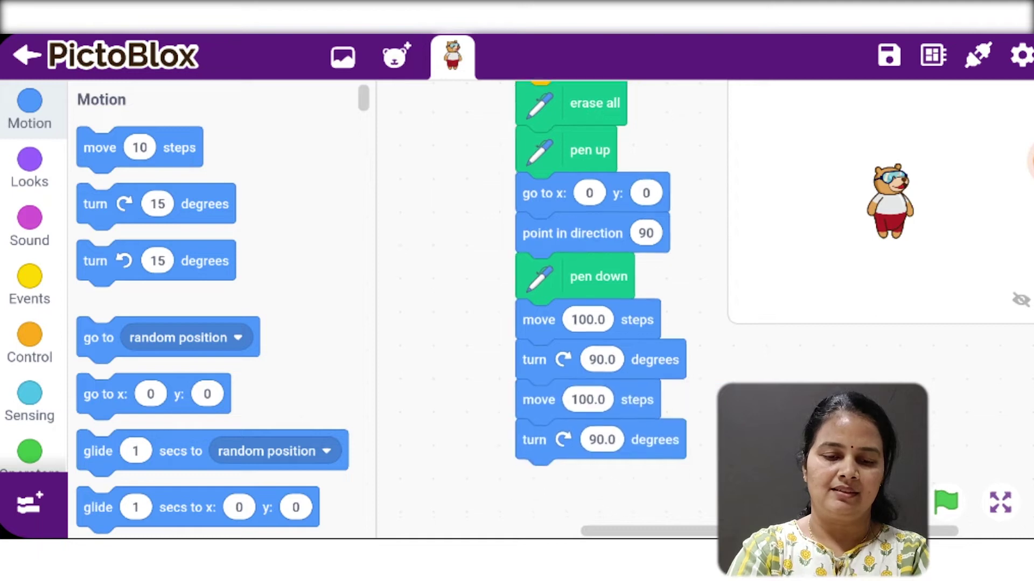
{"action": "left_click_drag", "start_coordinate": [452, 364], "coordinate": [481, 216]}
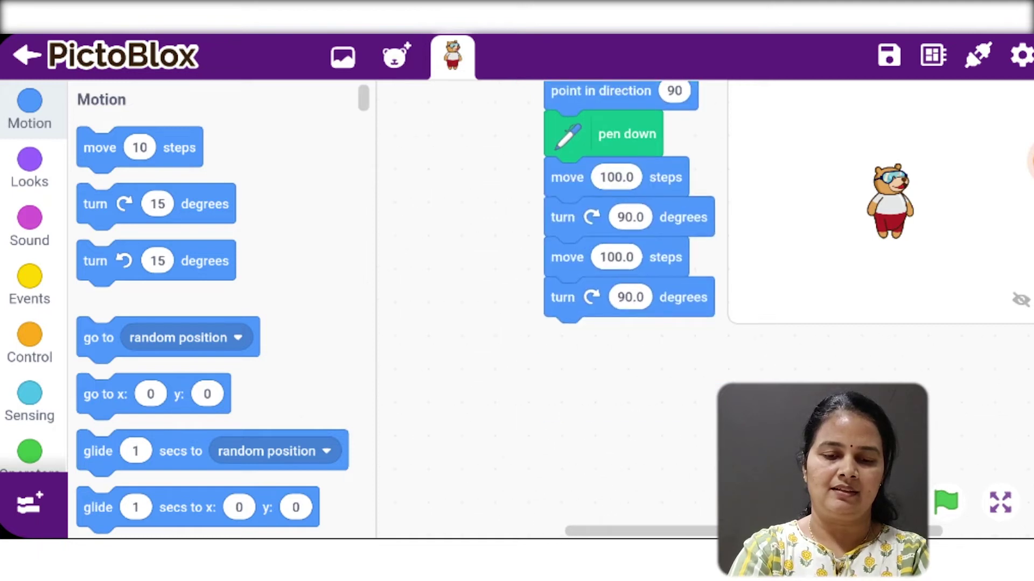
Duplicate again to reach four move/turn pairs and run the script to draw the square
{"action": "right_click", "coordinate": [670, 177]}
{"action": "left_click", "coordinate": [744, 196]}
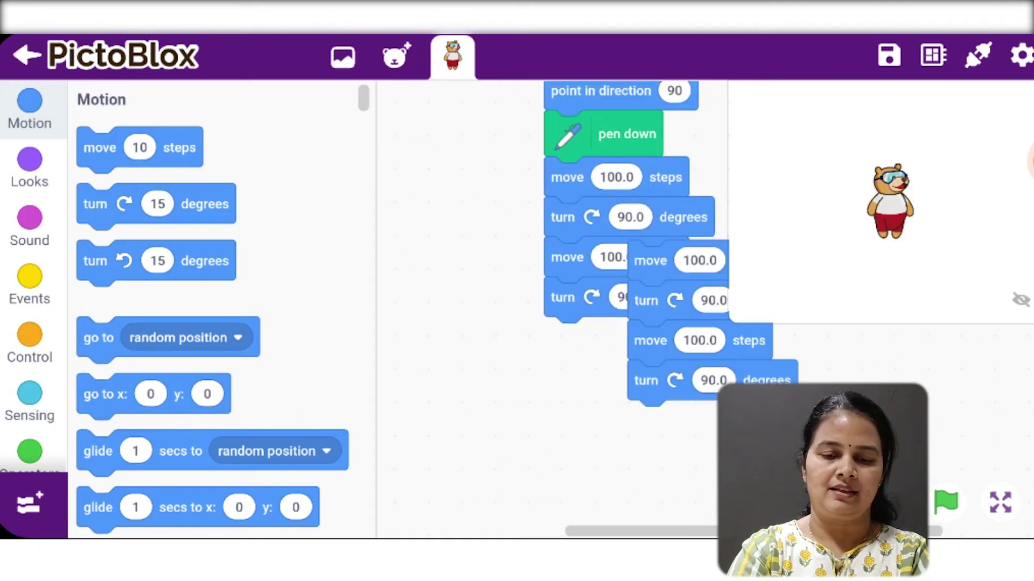
{"action": "left_click", "coordinate": [581, 347]}
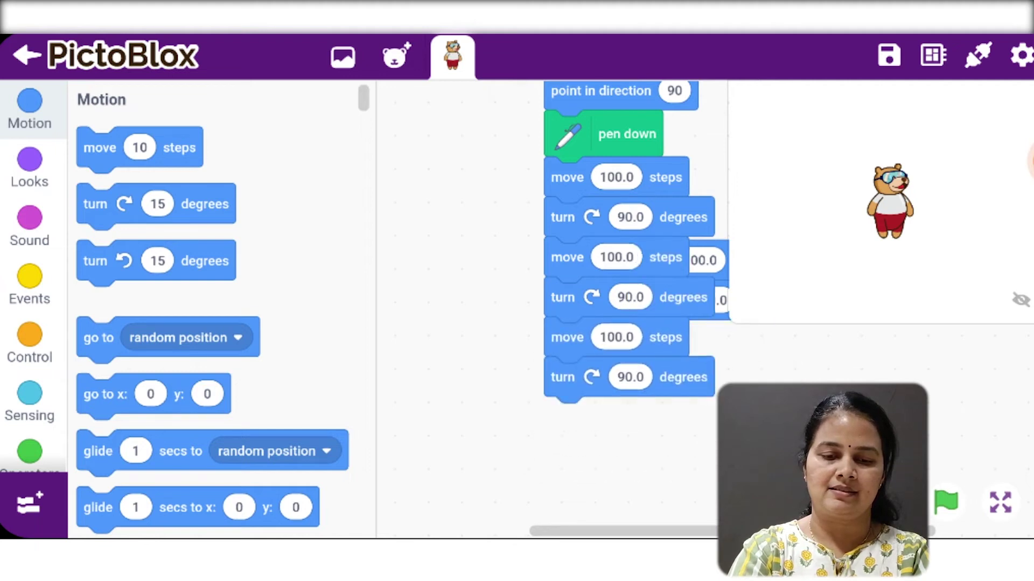
{"action": "left_click_drag", "start_coordinate": [709, 279], "coordinate": [582, 428]}
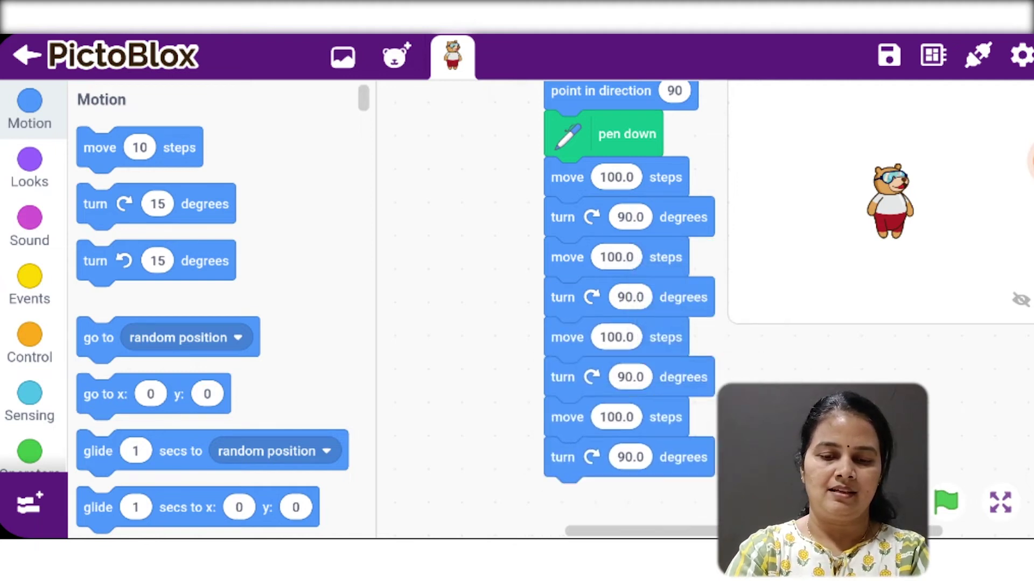
{"action": "left_click", "coordinate": [945, 502]}
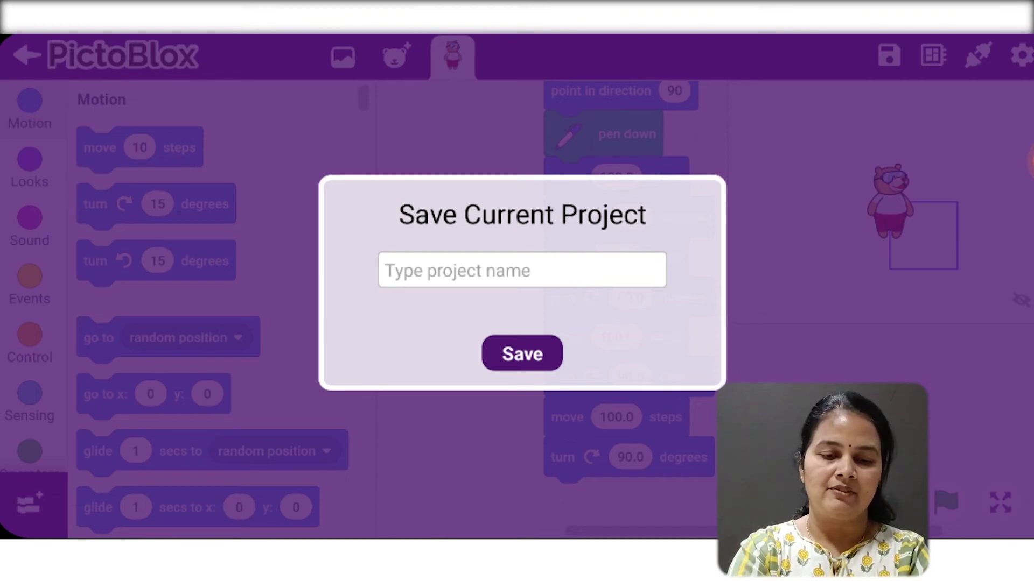
Name the project 'Sneha' on the keyboard and save it
{"action": "left_click", "coordinate": [522, 270]}
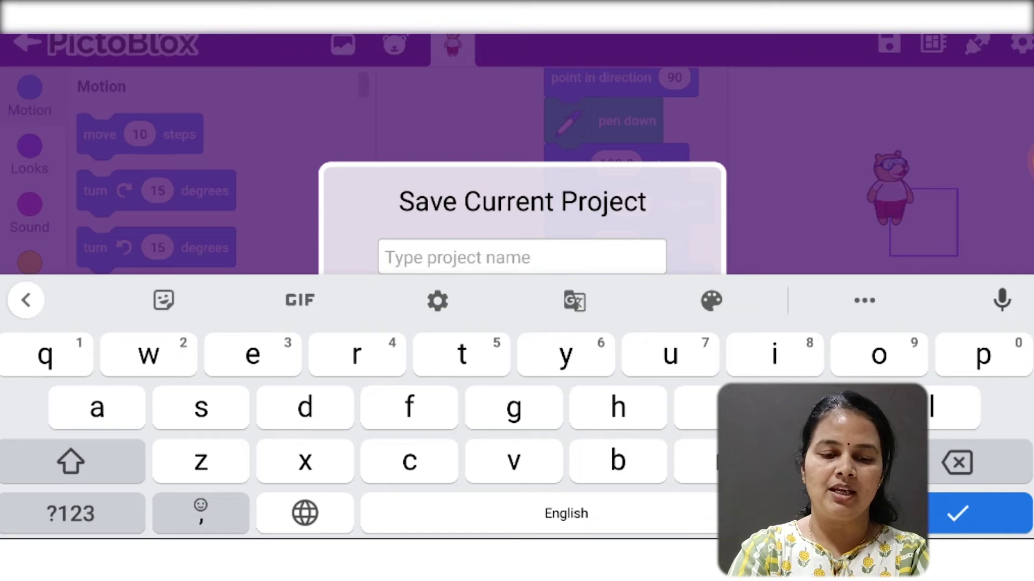
{"action": "left_click", "coordinate": [71, 461]}
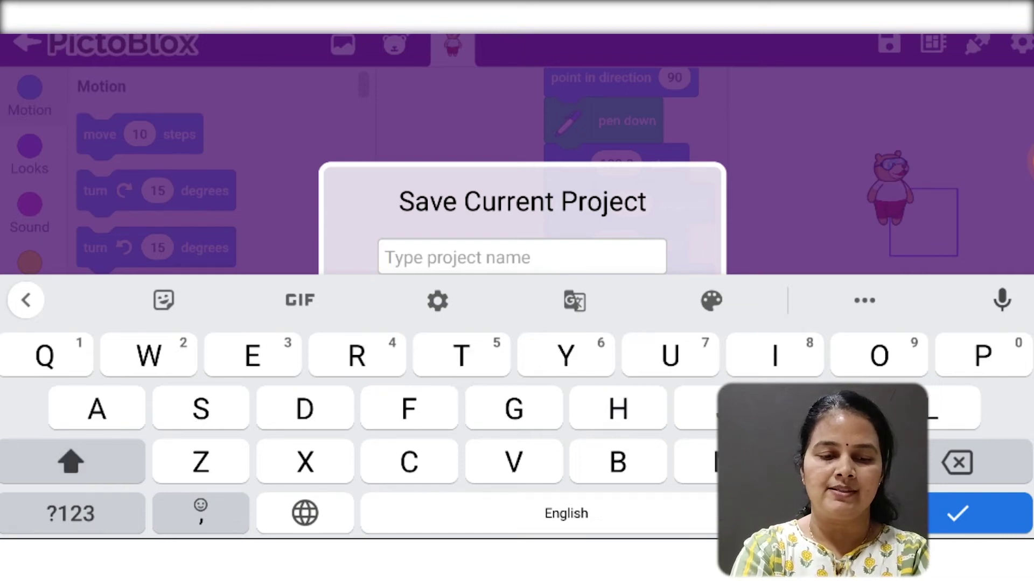
{"action": "left_click", "coordinate": [201, 409]}
{"action": "type", "text": "S"}
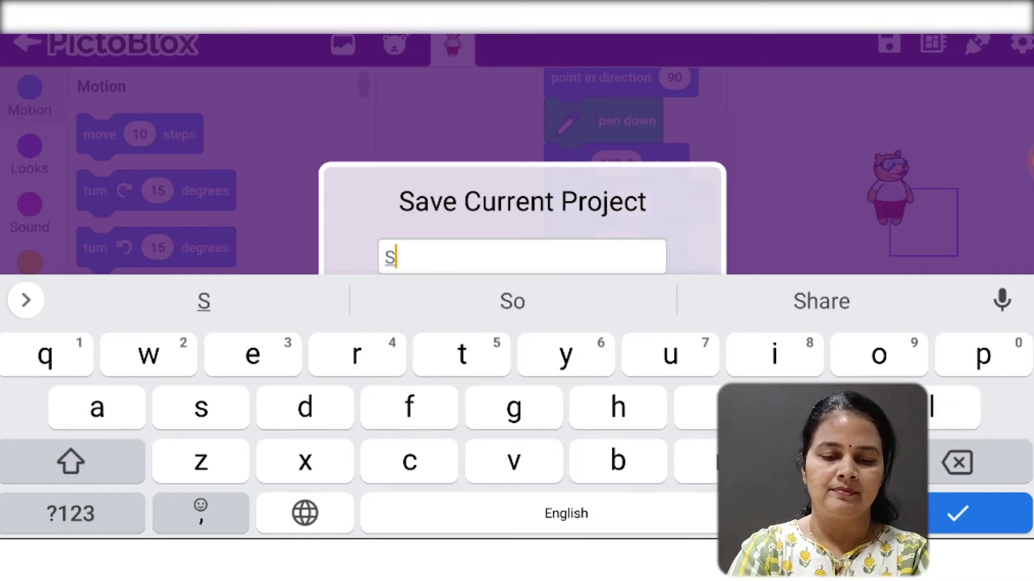
{"action": "left_click", "coordinate": [711, 462]}
{"action": "left_click", "coordinate": [253, 355]}
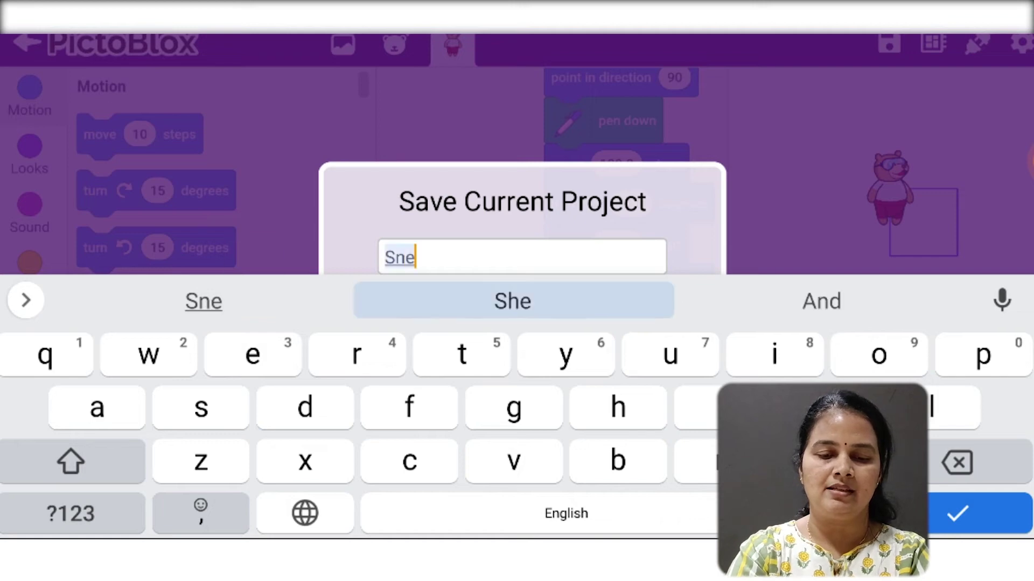
{"action": "left_click", "coordinate": [617, 409]}
{"action": "left_click", "coordinate": [97, 409]}
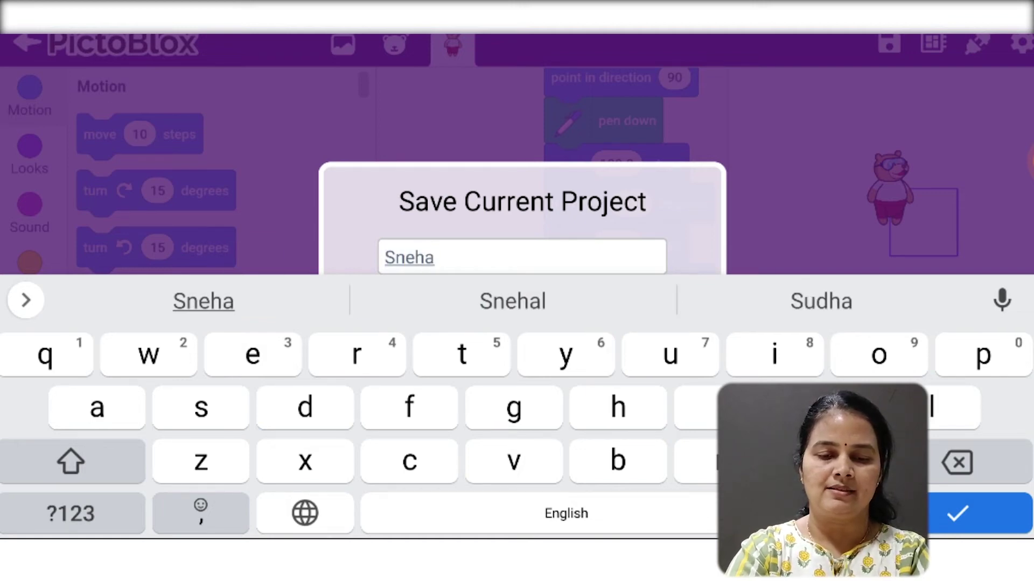
{"action": "left_click", "coordinate": [980, 514]}
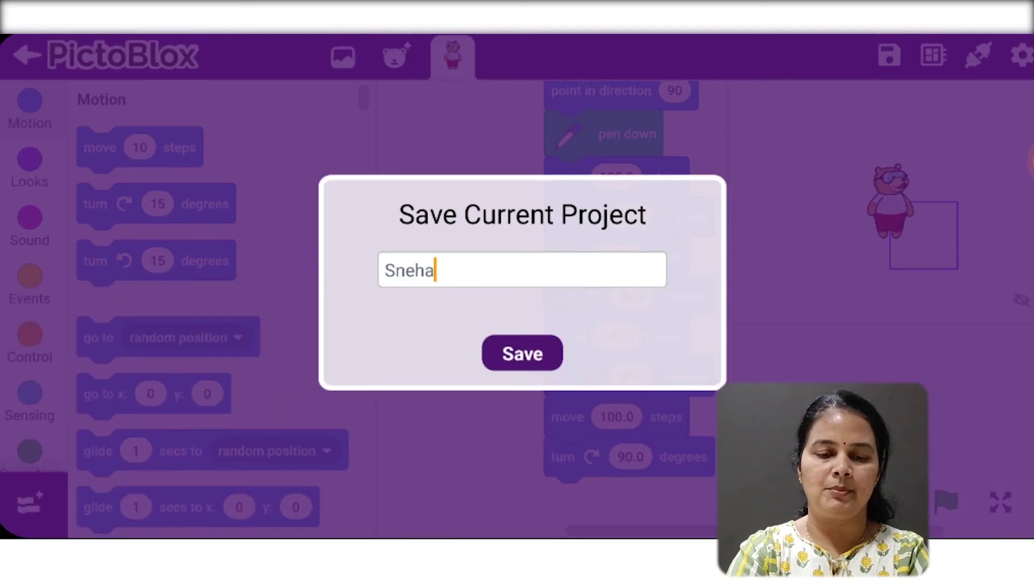
{"action": "left_click", "coordinate": [521, 353]}
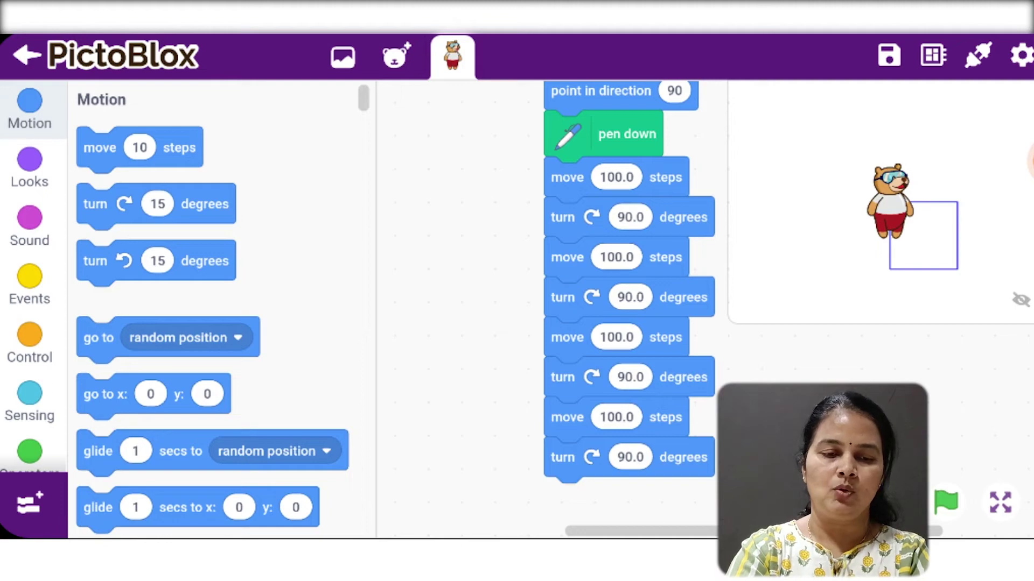
Exit the editor to My Space, where the Sneha project is listed
{"action": "left_click", "coordinate": [888, 55]}
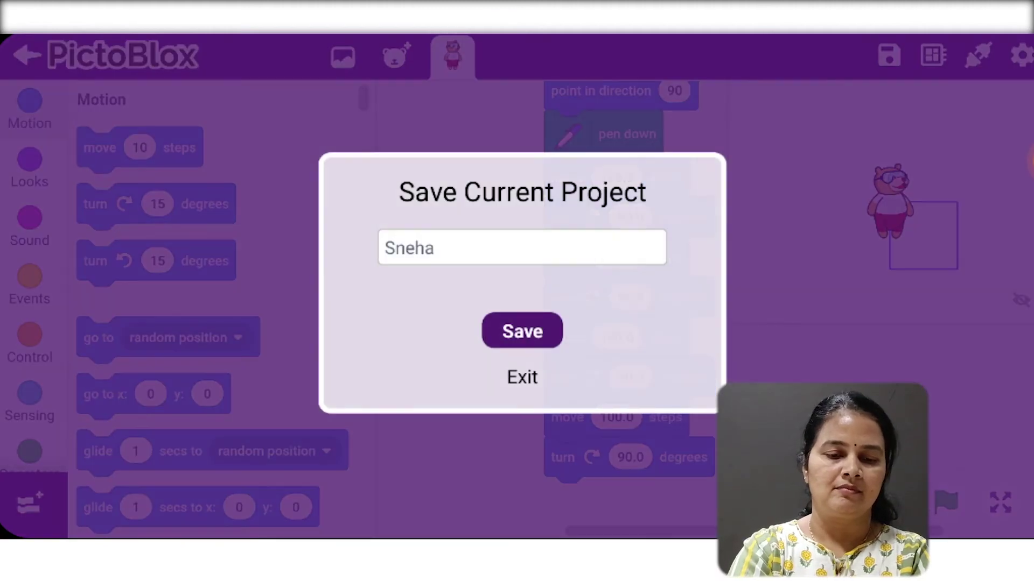
{"action": "left_click", "coordinate": [521, 330]}
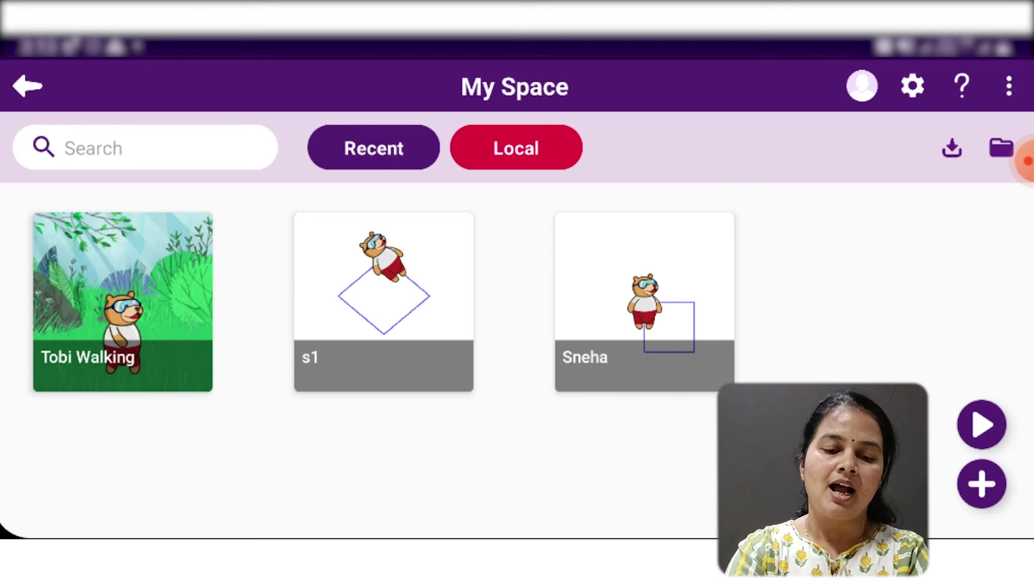
Select the Sneha project and bring up its export actions menu
{"action": "left_click", "coordinate": [644, 302]}
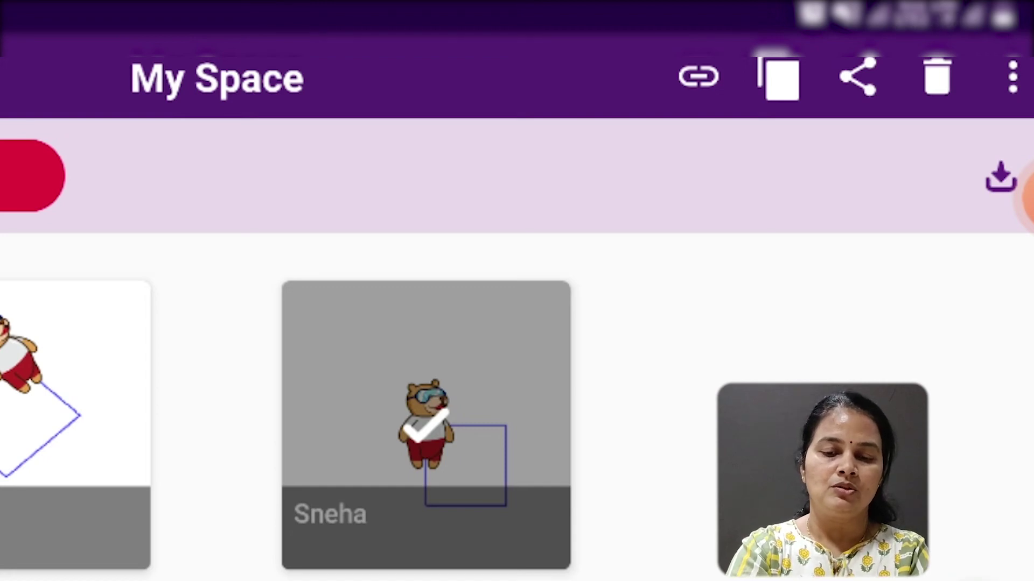
{"action": "left_click", "coordinate": [1012, 76]}
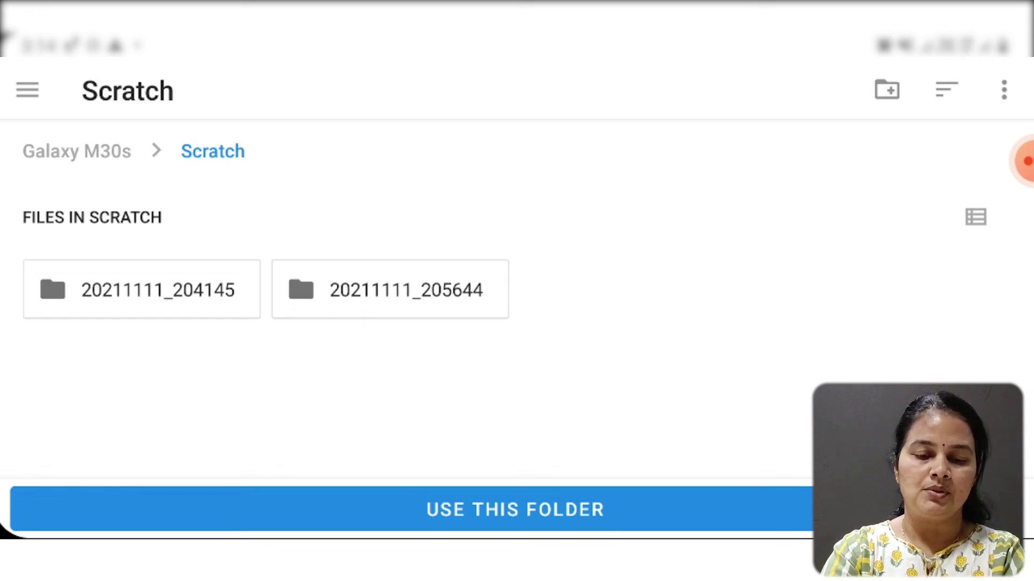
Use the Scratch folder as export destination and allow PictoBlox access to it
{"action": "left_click", "coordinate": [515, 509]}
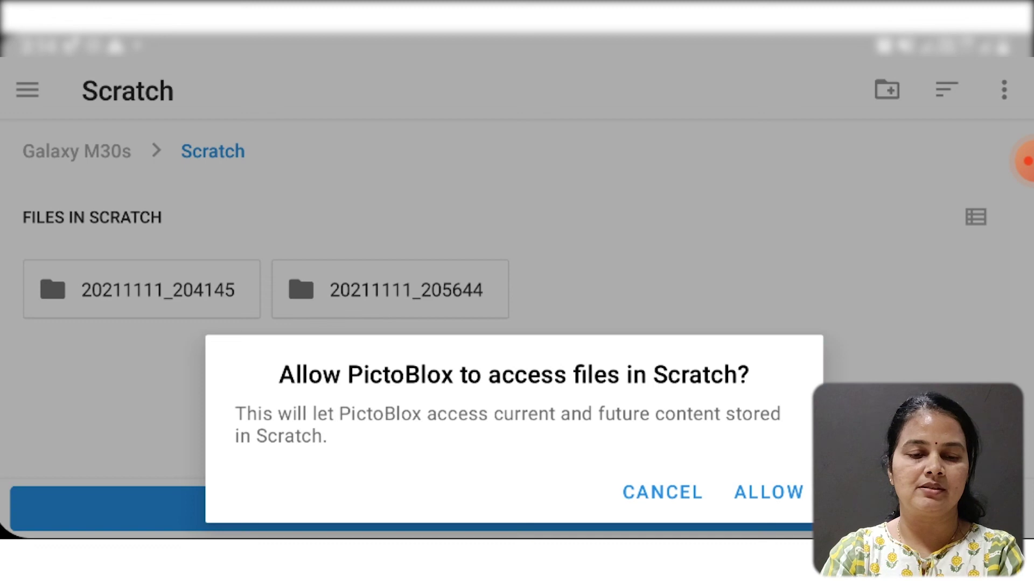
{"action": "left_click", "coordinate": [768, 492]}
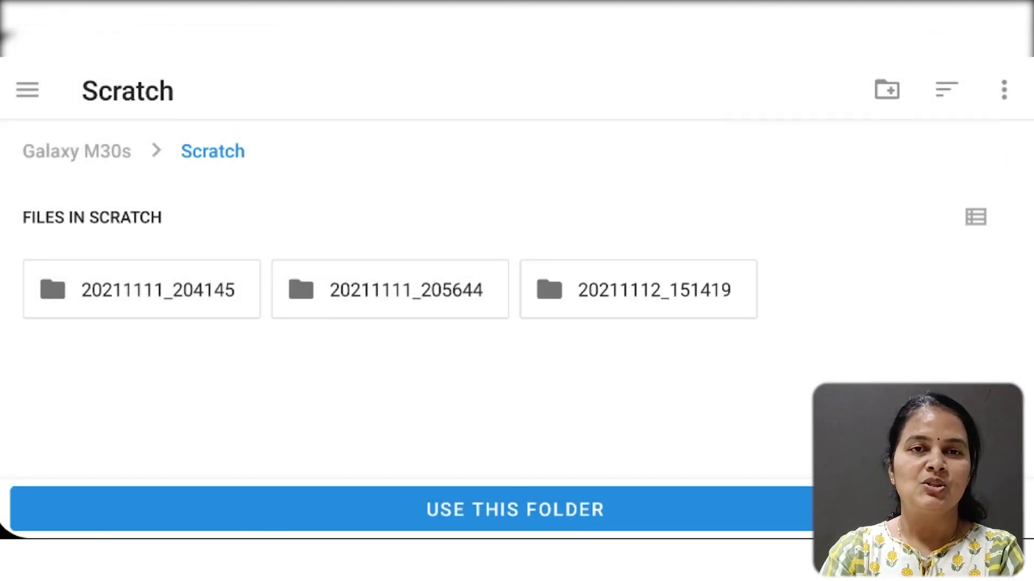